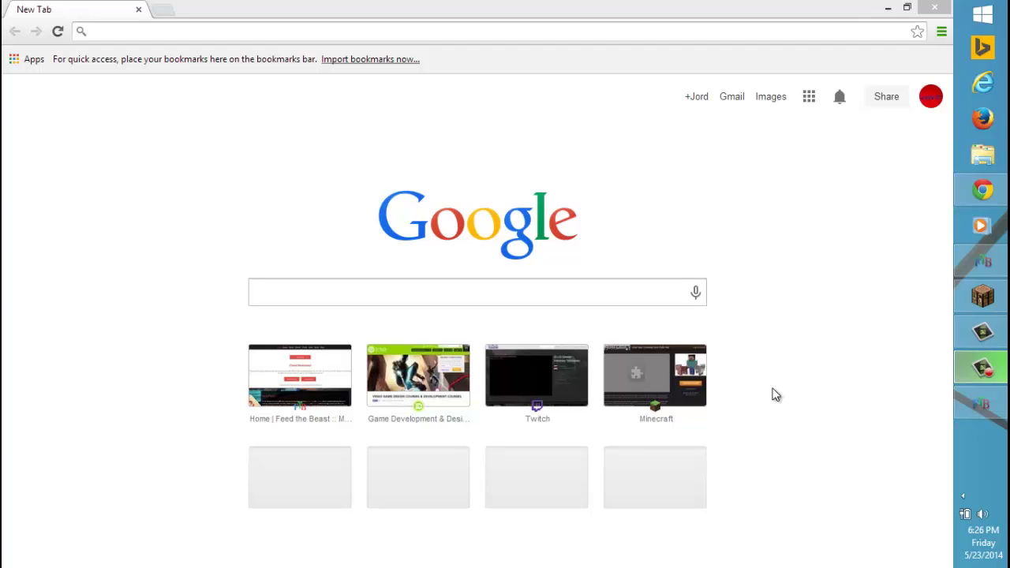
# Open the 'Home | Feed the Beast' site from Chrome's new tab thumbnails
pyautogui.click(304, 370)
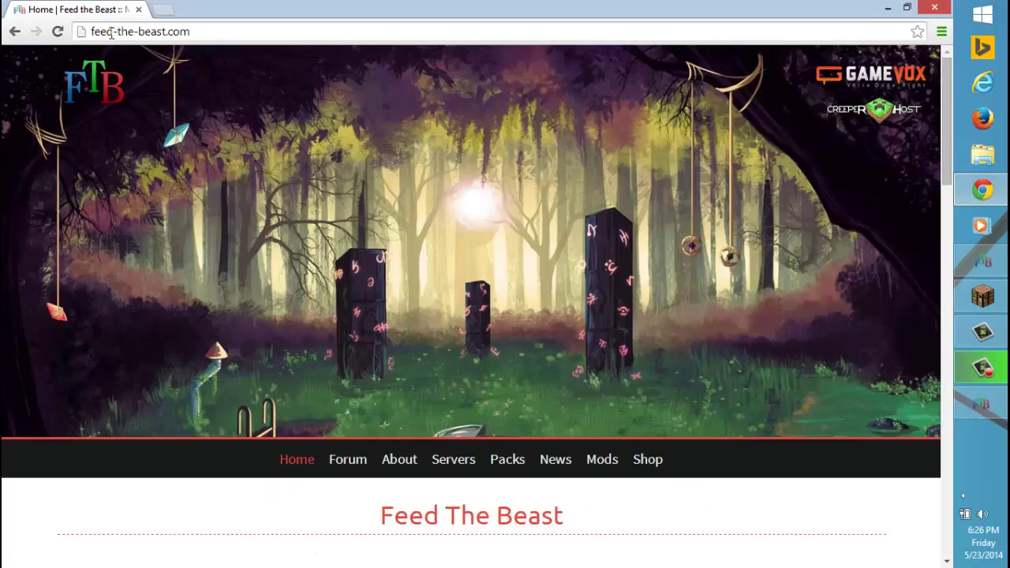
# Scroll to the Client Download section and download the FTB launcher as a Windows exe
pyautogui.scroll(-4, 427, 301)
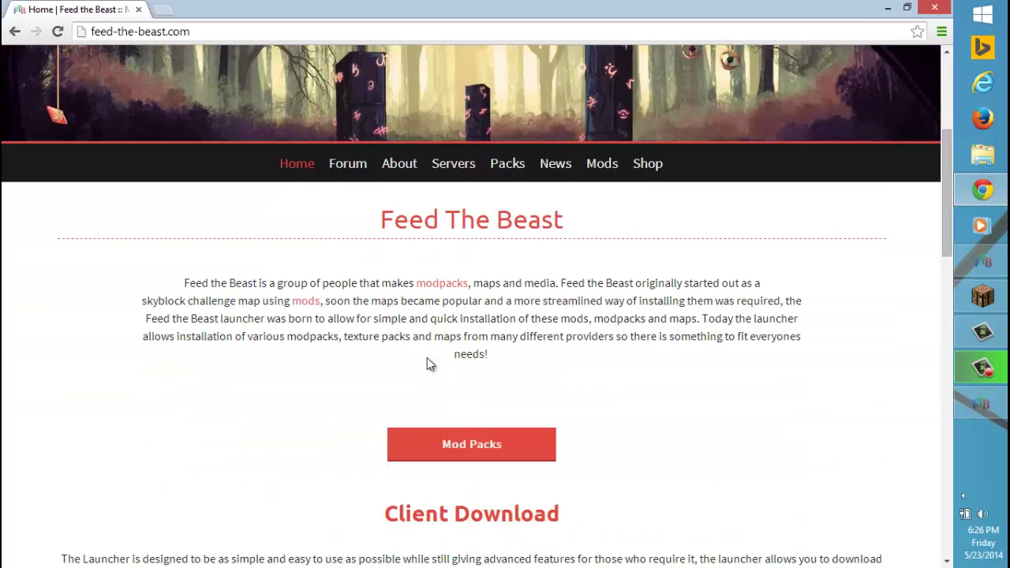
pyautogui.scroll(4, 427, 255)
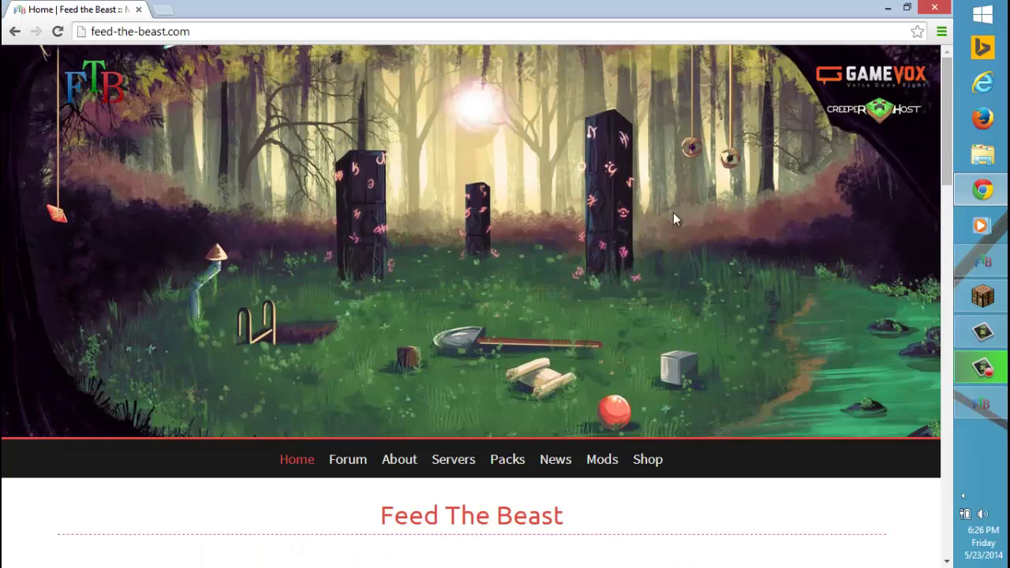
pyautogui.scroll(-5, 625, 273)
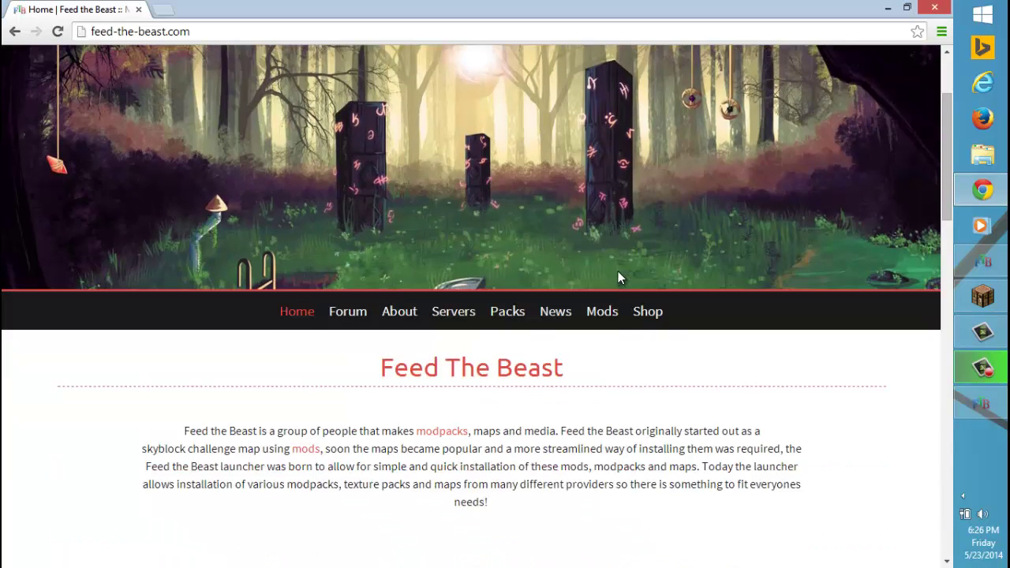
pyautogui.scroll(-3, 617, 267)
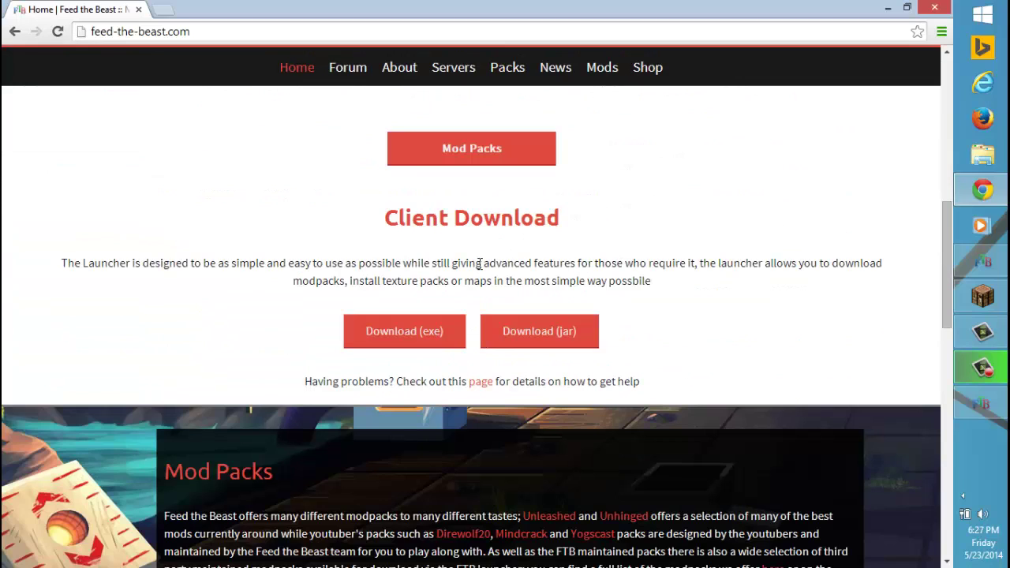
pyautogui.moveTo(399, 217); pyautogui.dragTo(565, 206)
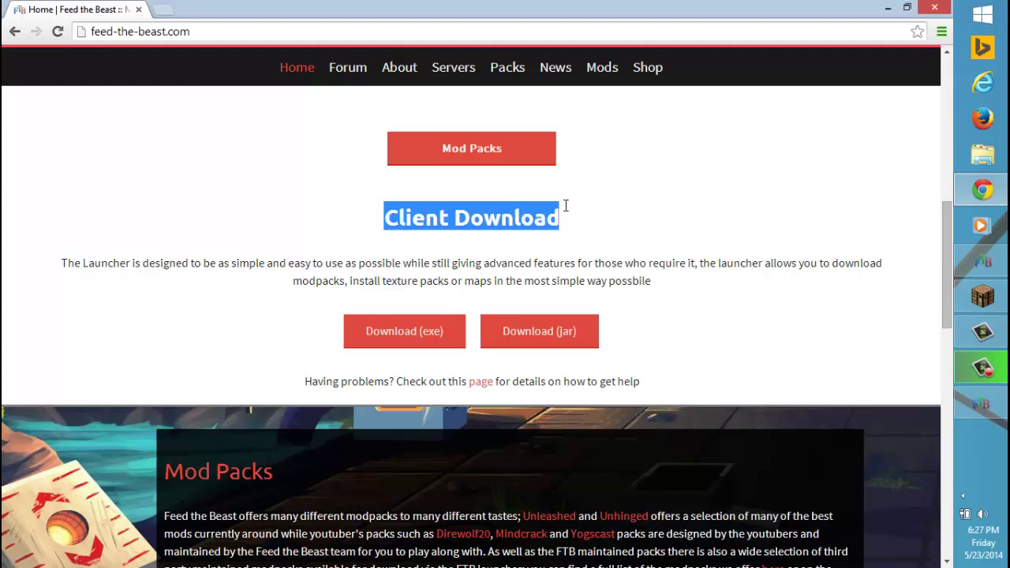
pyautogui.click(595, 263)
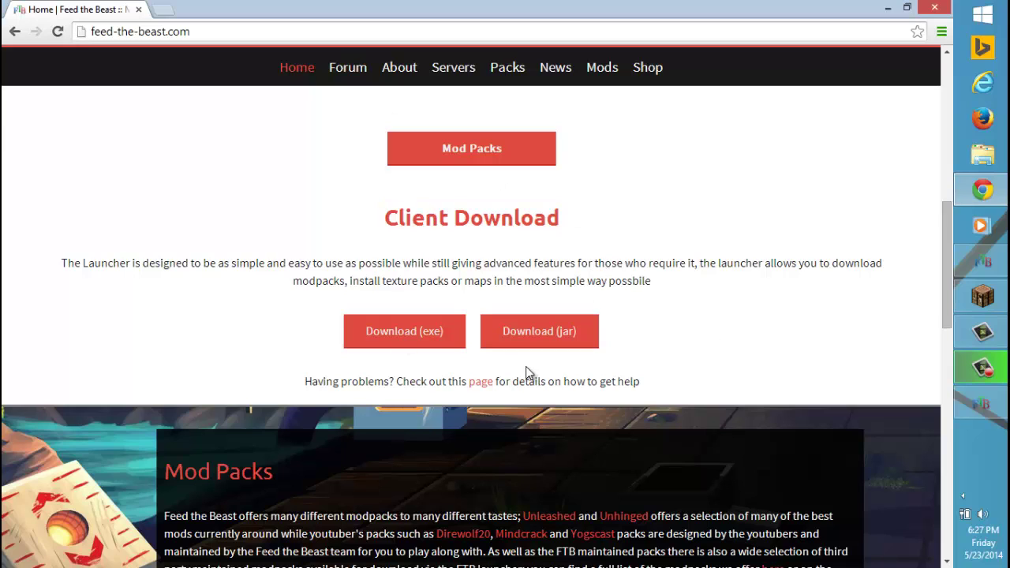
pyautogui.click(395, 335)
# Bring the FTB Launcher forward and check the pack's mods in the Mod Pack Editor, where Opis_1.2.2 is disabled
pyautogui.moveTo(979, 405)
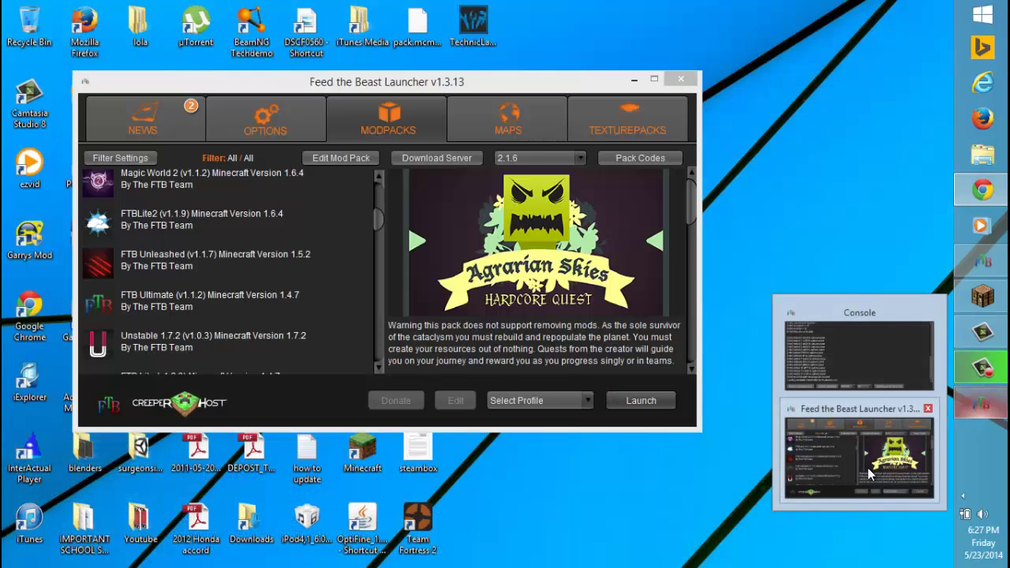
pyautogui.click(871, 473)
pyautogui.scroll(3, 292, 280)
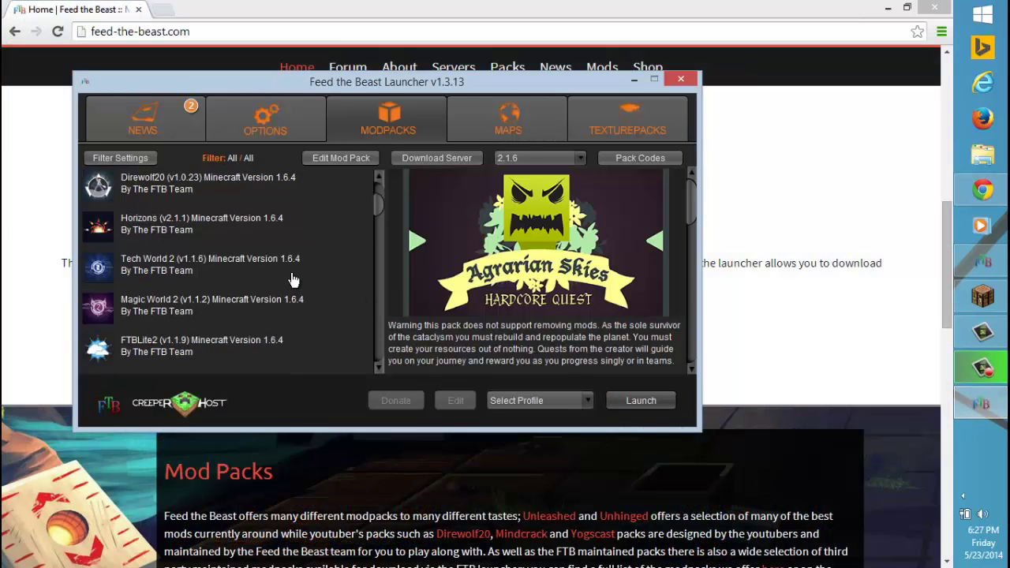
pyautogui.scroll(2, 292, 280)
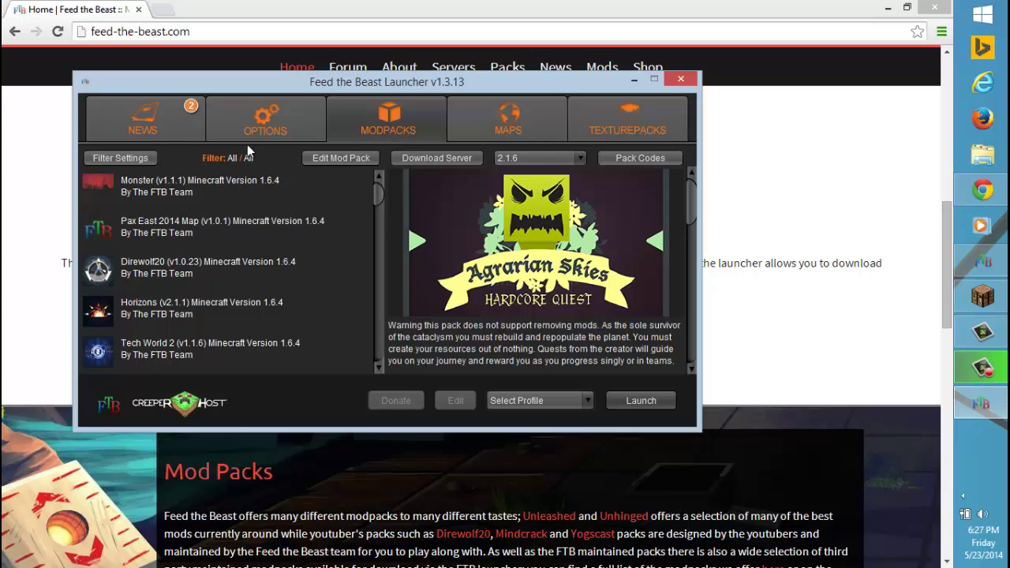
pyautogui.click(344, 157)
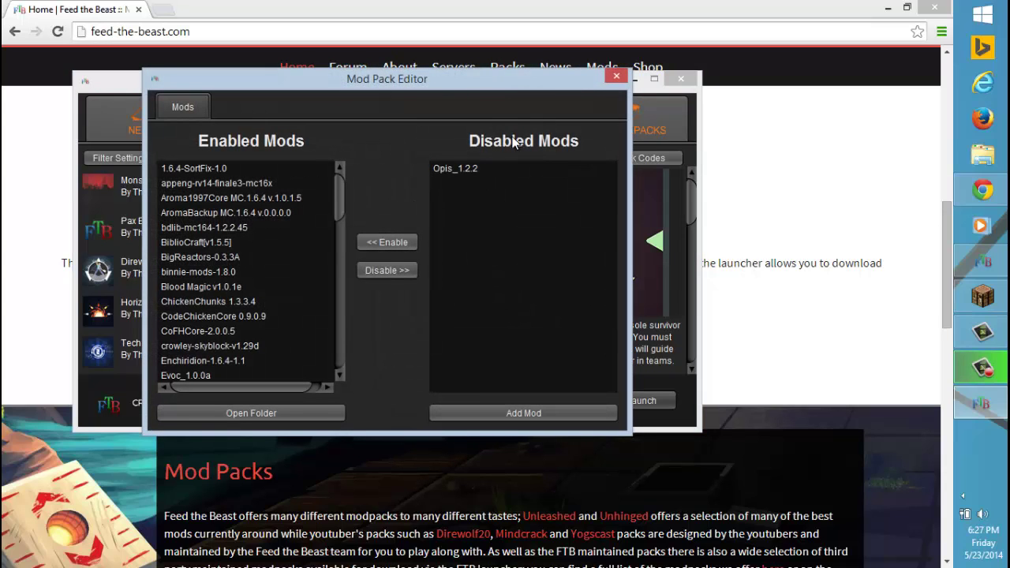
pyautogui.click(615, 80)
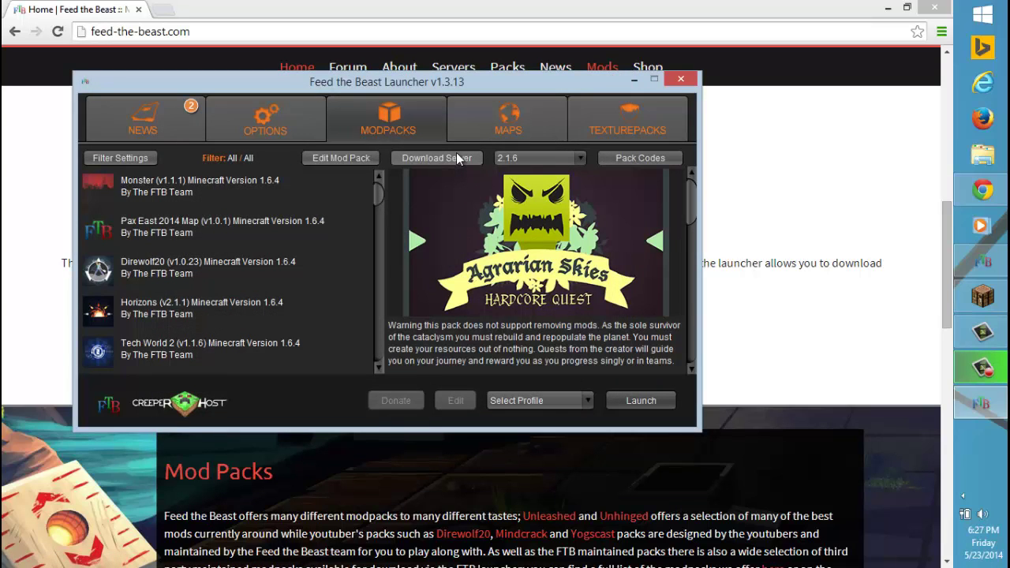
pyautogui.click(540, 157)
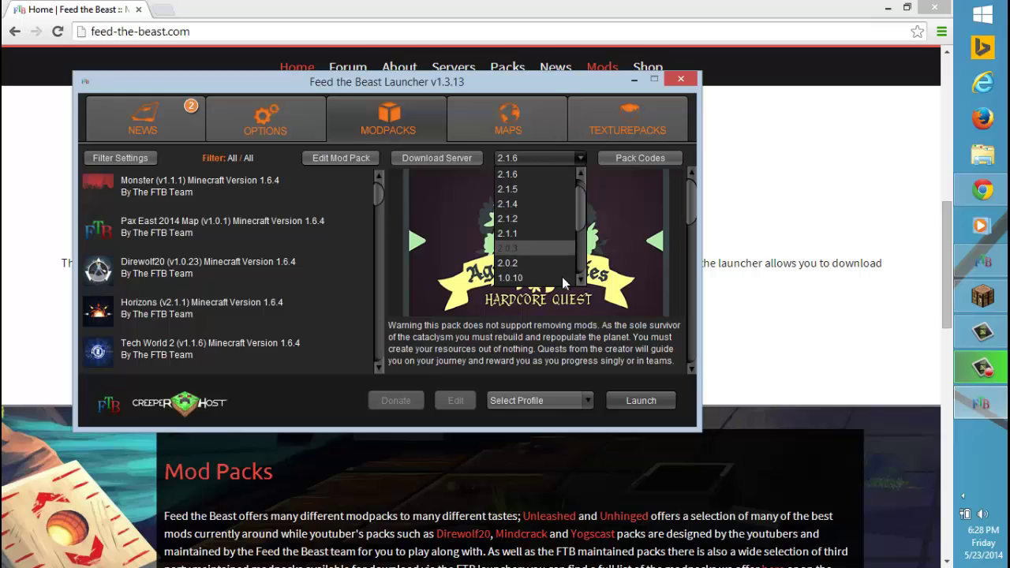
pyautogui.scroll(-3, 585, 272)
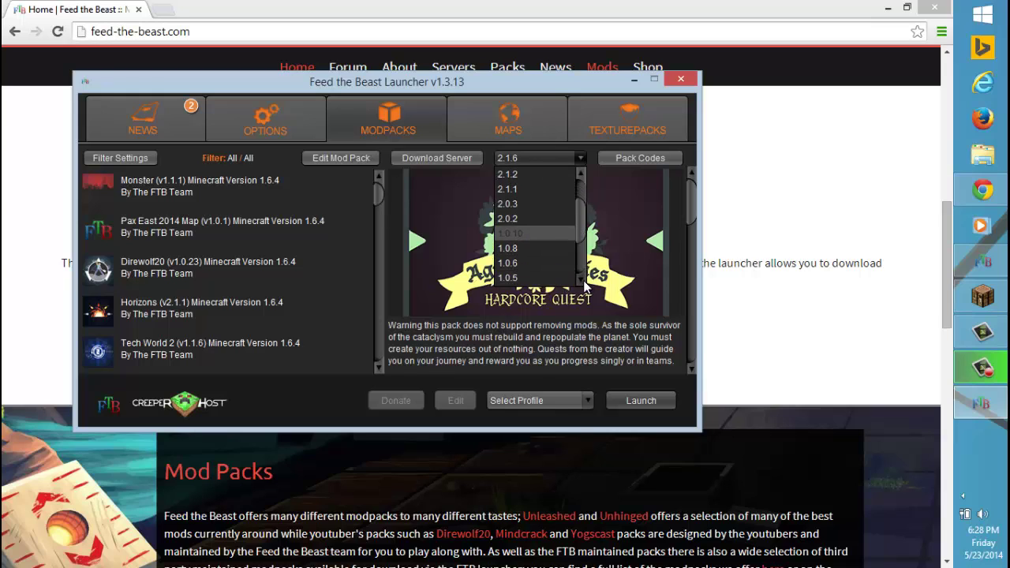
pyautogui.moveTo(581, 267); pyautogui.dragTo(580, 205)
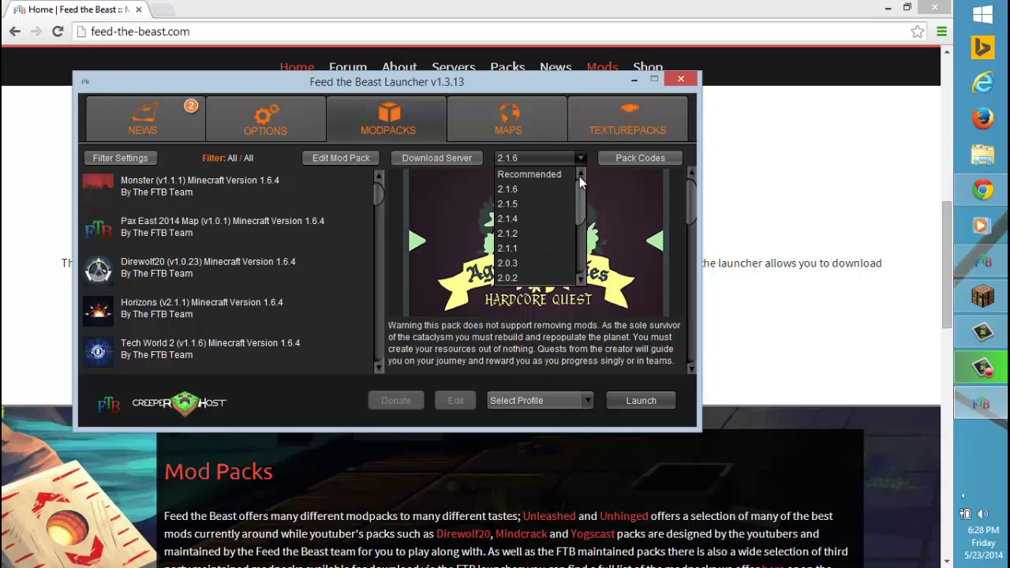
pyautogui.click(608, 210)
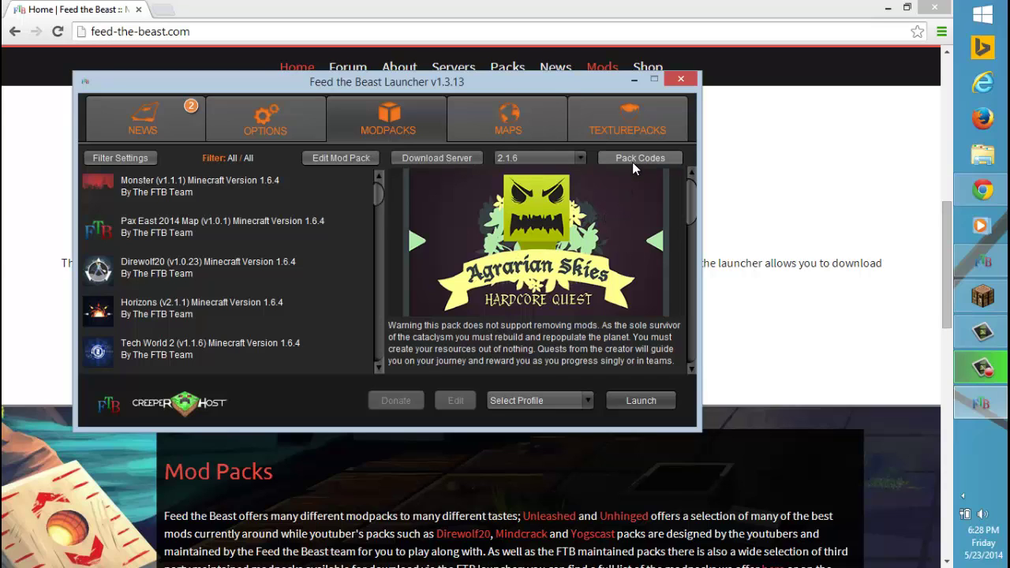
pyautogui.click(632, 162)
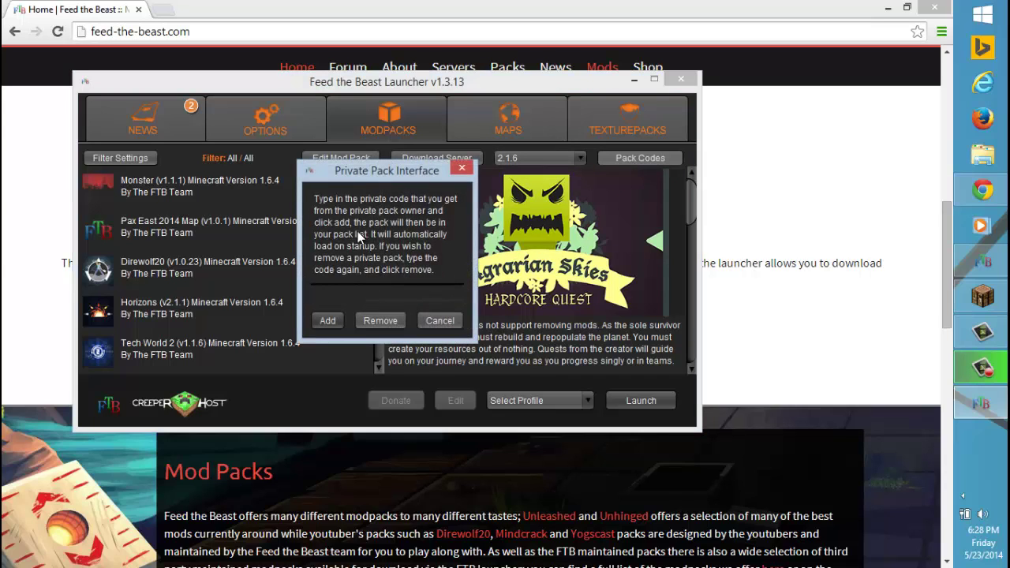
pyautogui.click(442, 320)
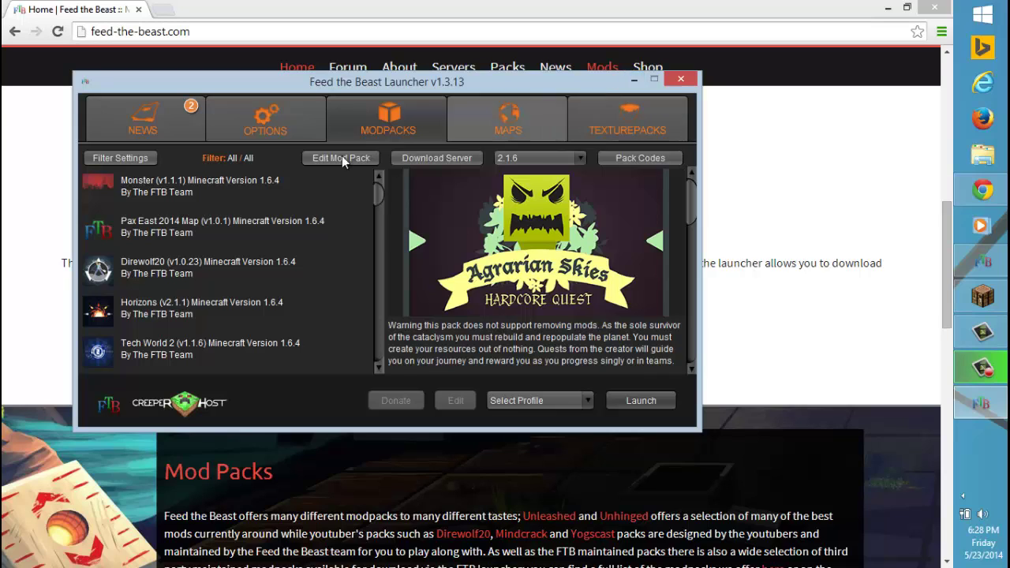
pyautogui.click(512, 125)
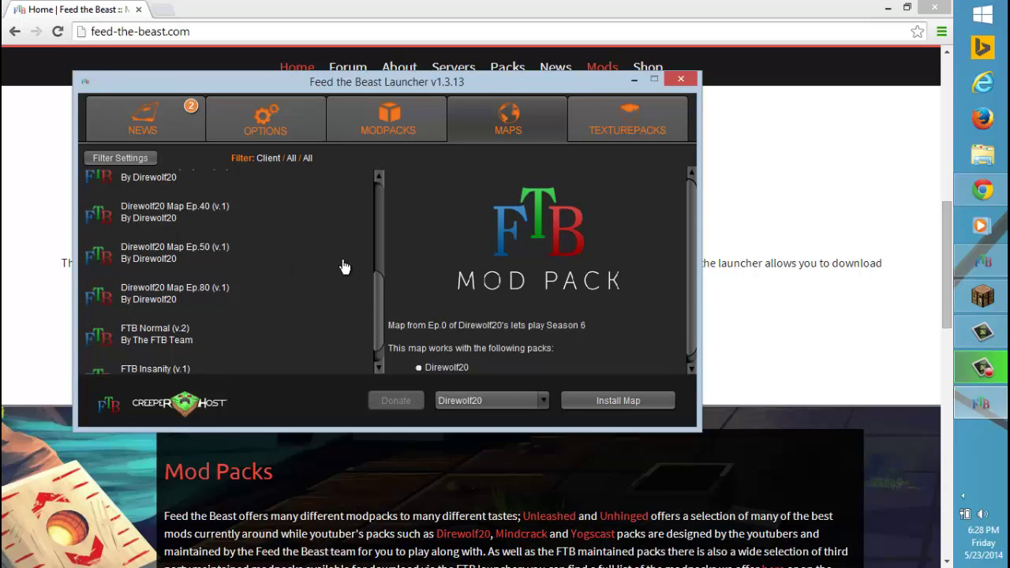
pyautogui.moveTo(379, 299); pyautogui.dragTo(374, 198)
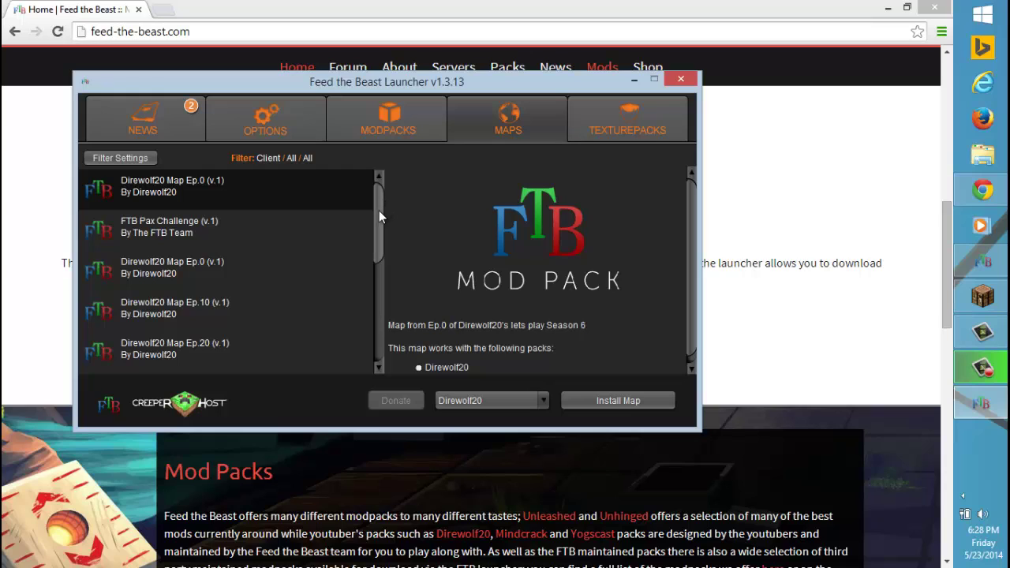
pyautogui.moveTo(379, 210); pyautogui.dragTo(360, 364)
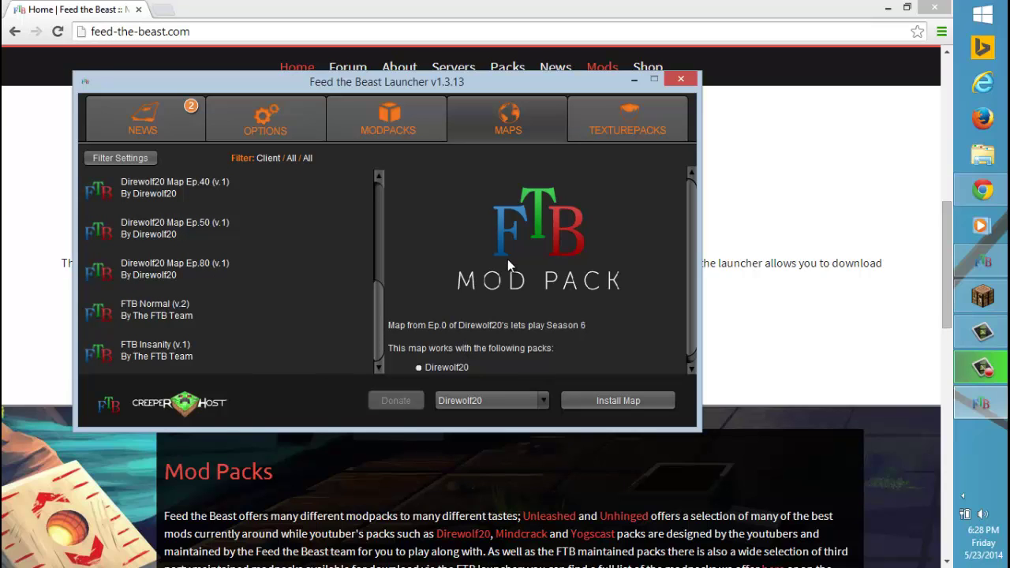
# Open the Texturepacks list and scroll to the top to show Soartex Fanver's preview
pyautogui.click(631, 126)
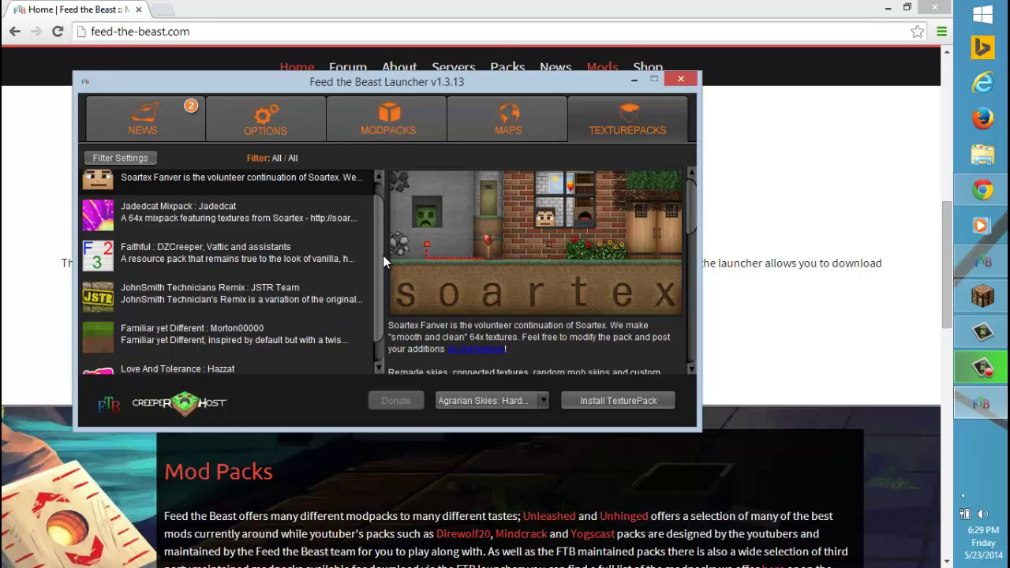
pyautogui.scroll(1, 382, 229)
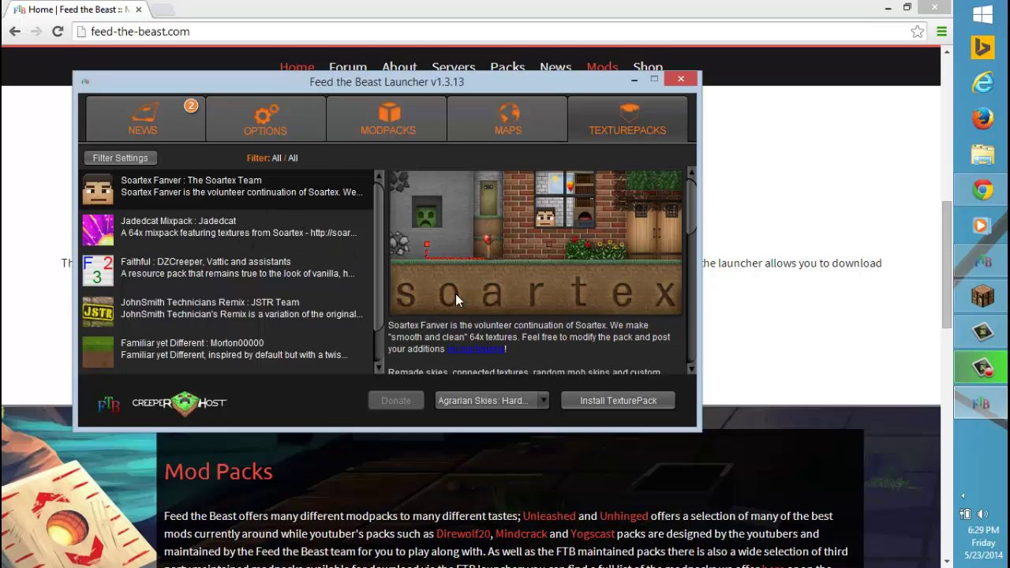
# Restore the launcher, review its Options such as 3.0 GB RAM, then minimize it again
pyautogui.click(634, 79)
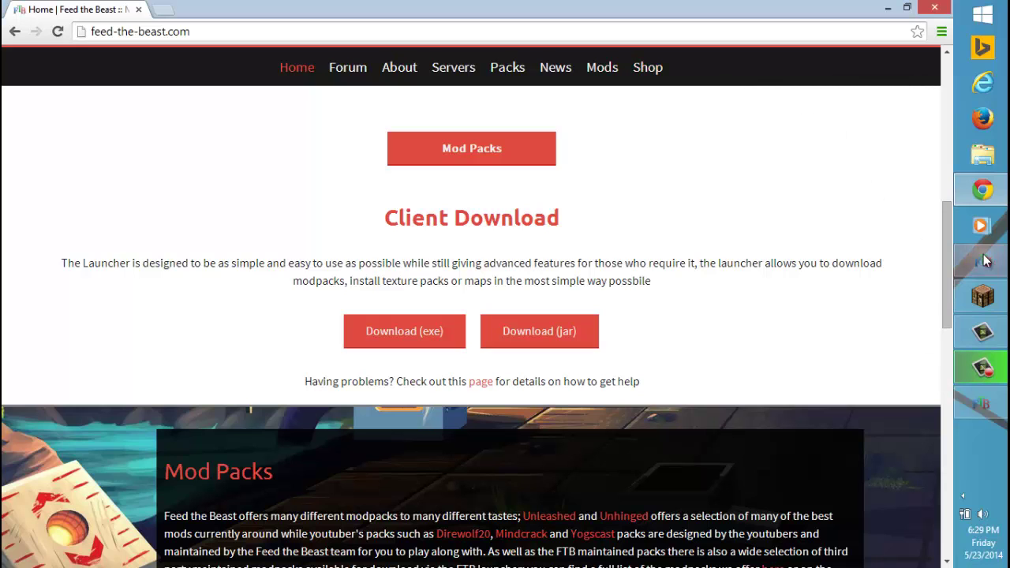
pyautogui.moveTo(993, 324)
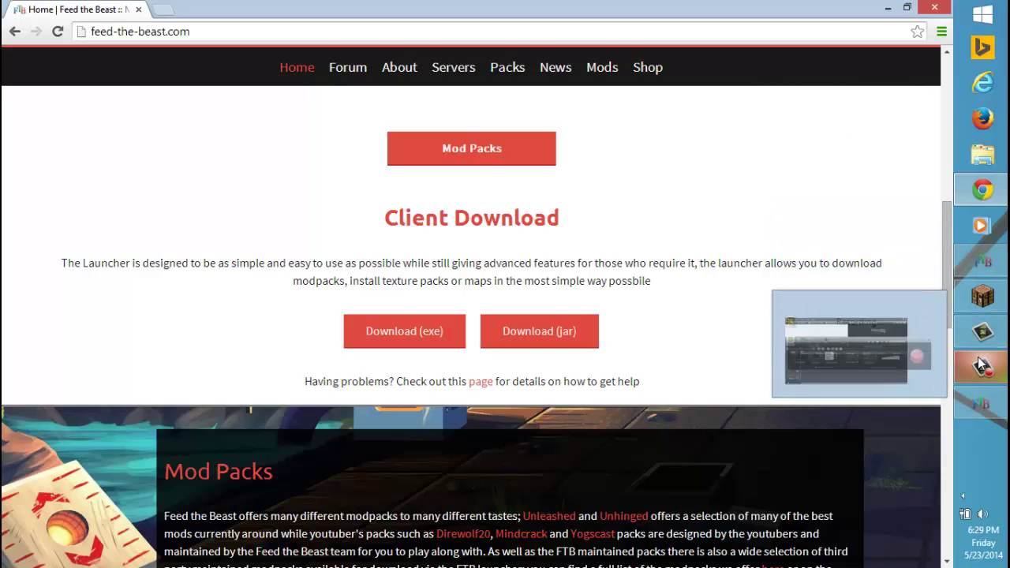
pyautogui.moveTo(982, 404)
pyautogui.click(863, 430)
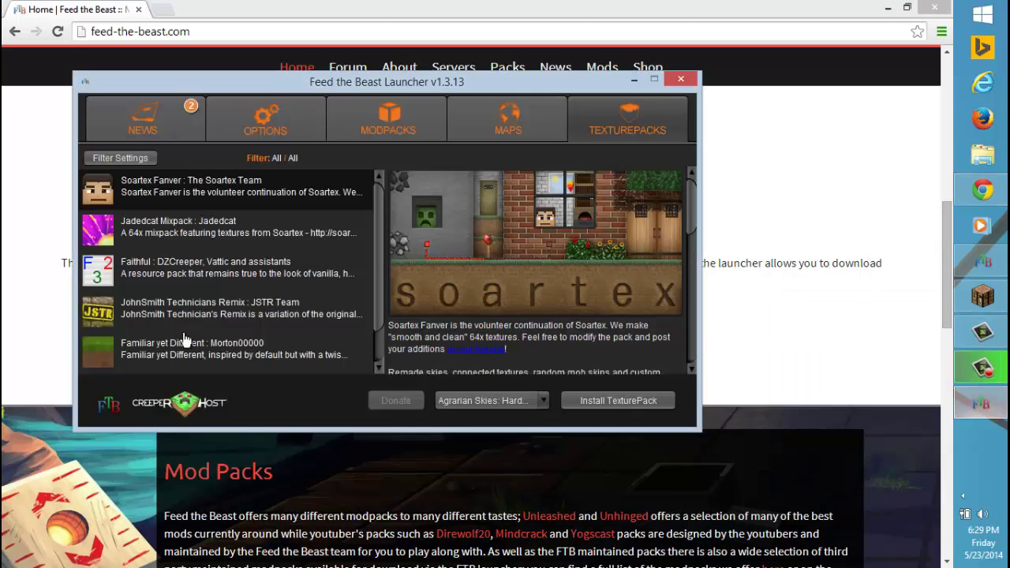
pyautogui.click(276, 138)
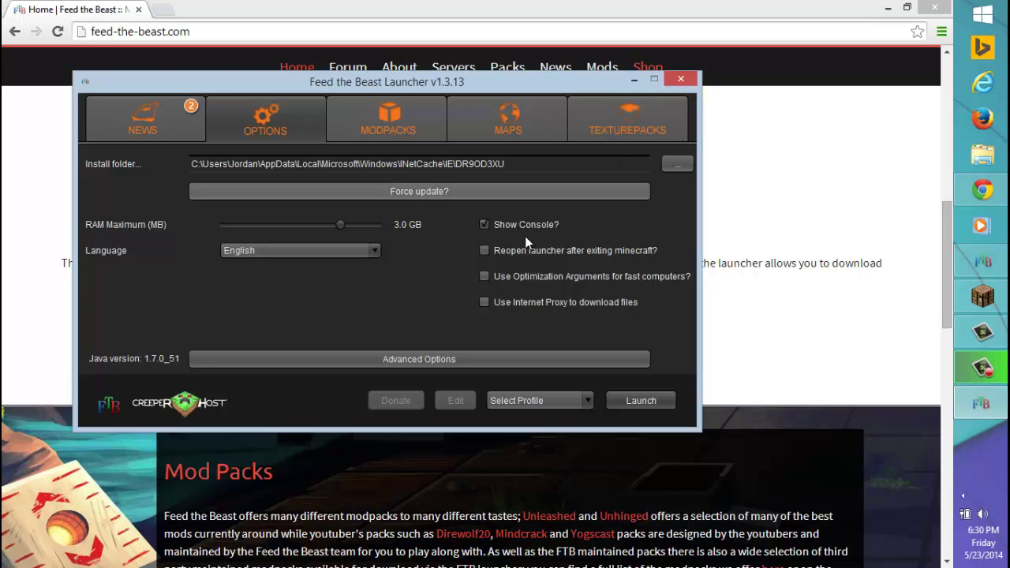
pyautogui.click(634, 80)
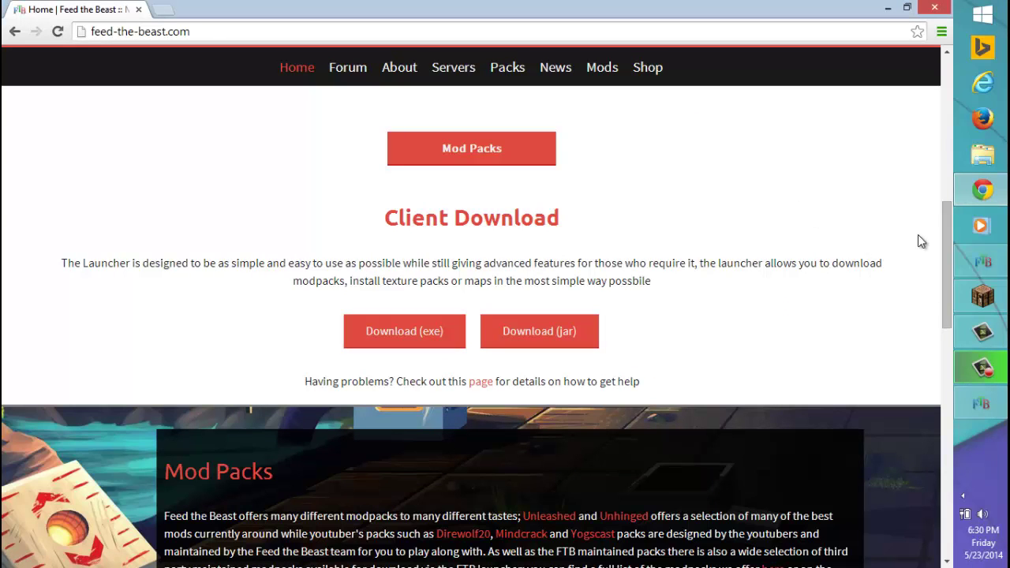
pyautogui.click(980, 267)
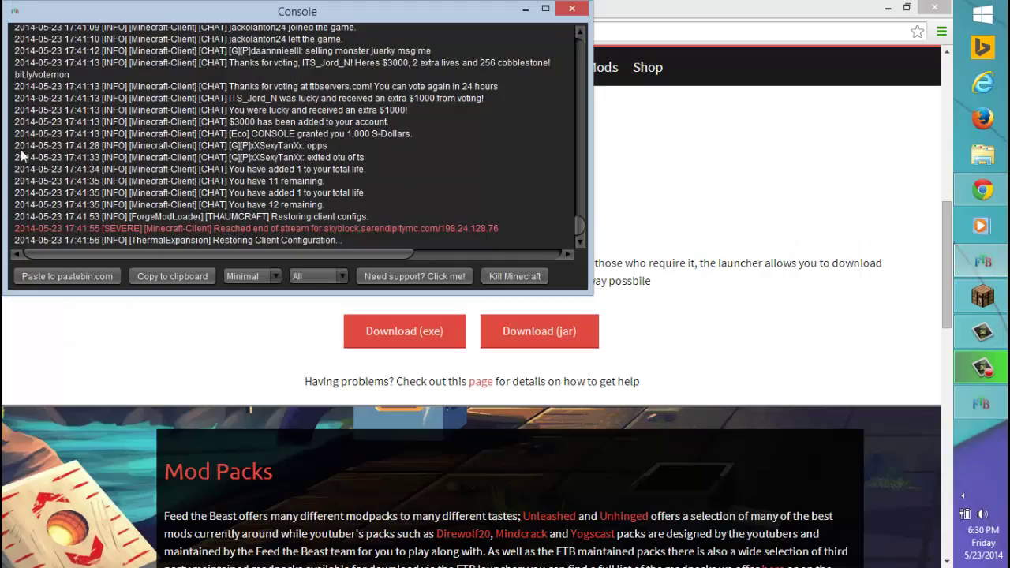
pyautogui.scroll(5, 523, 203)
pyautogui.scroll(10, 523, 203)
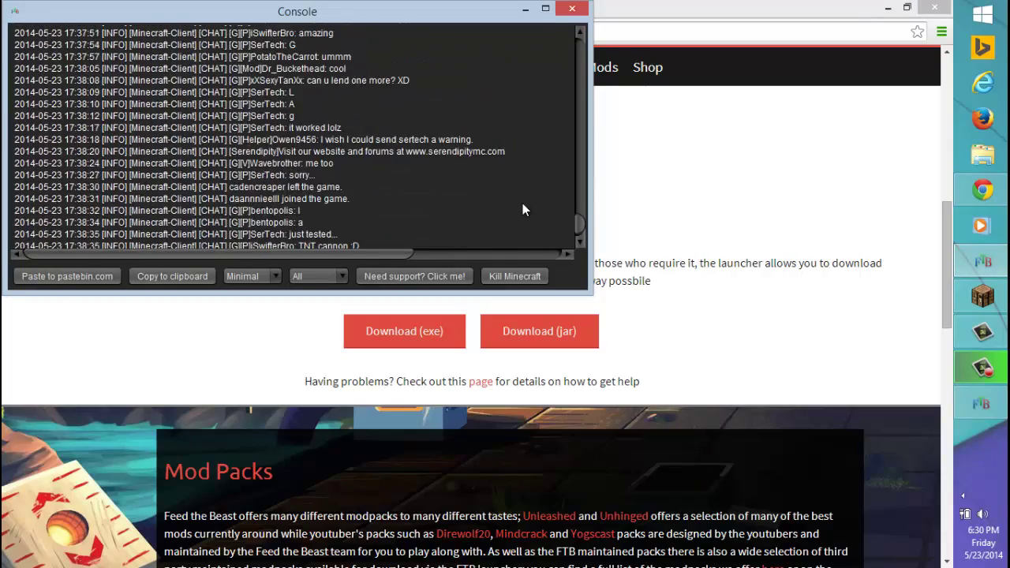
pyautogui.scroll(15, 523, 209)
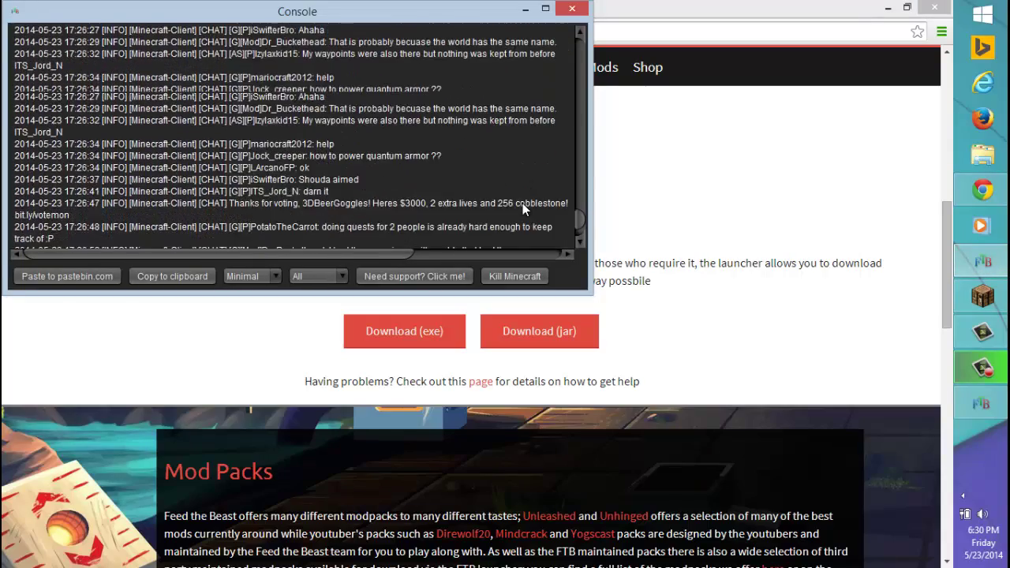
pyautogui.scroll(15, 522, 209)
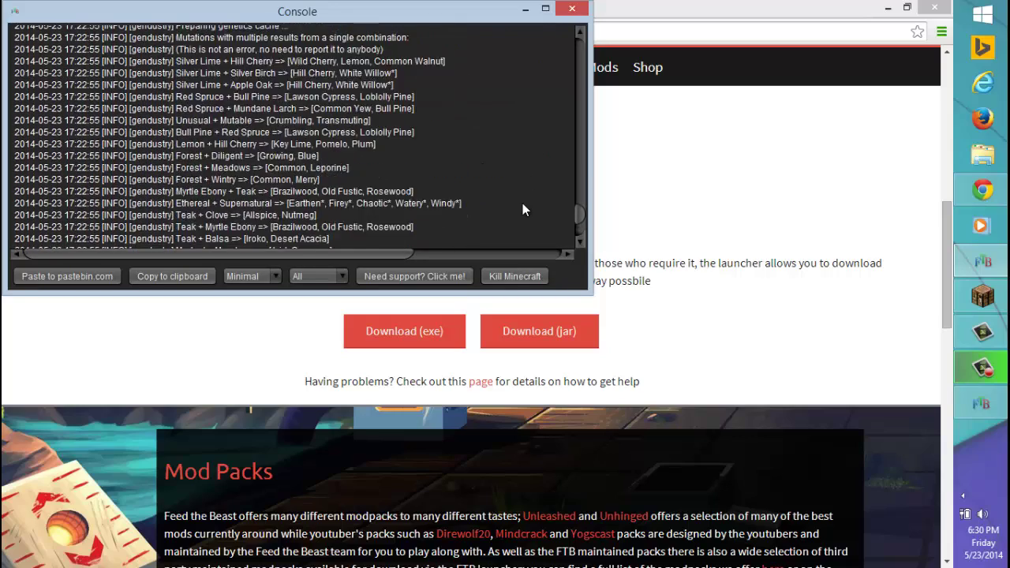
pyautogui.click(631, 217)
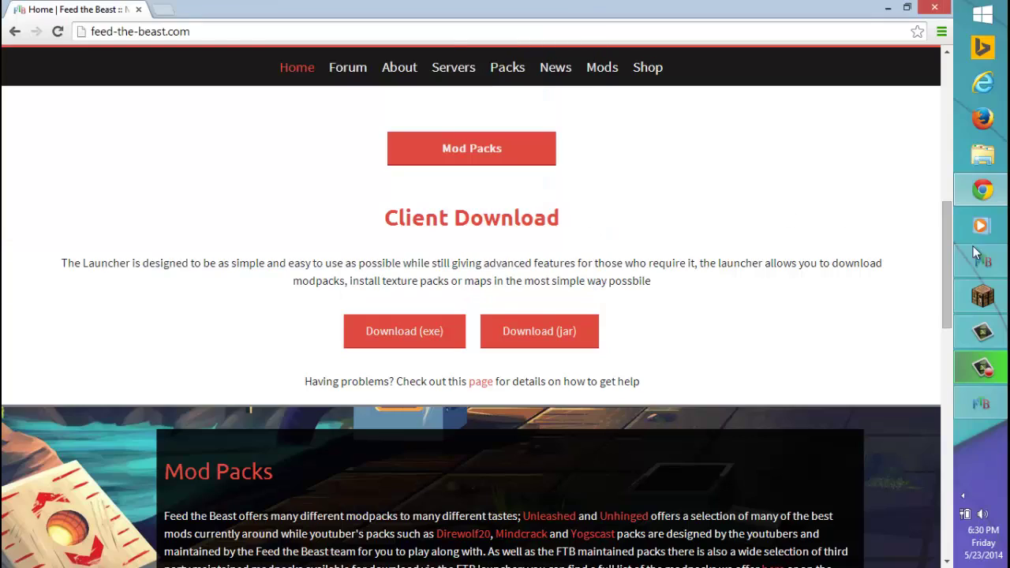
# Bring Minecraft 1.6.4 forward, view the Singleplayer worlds, then cancel back to the title menu
pyautogui.click(999, 310)
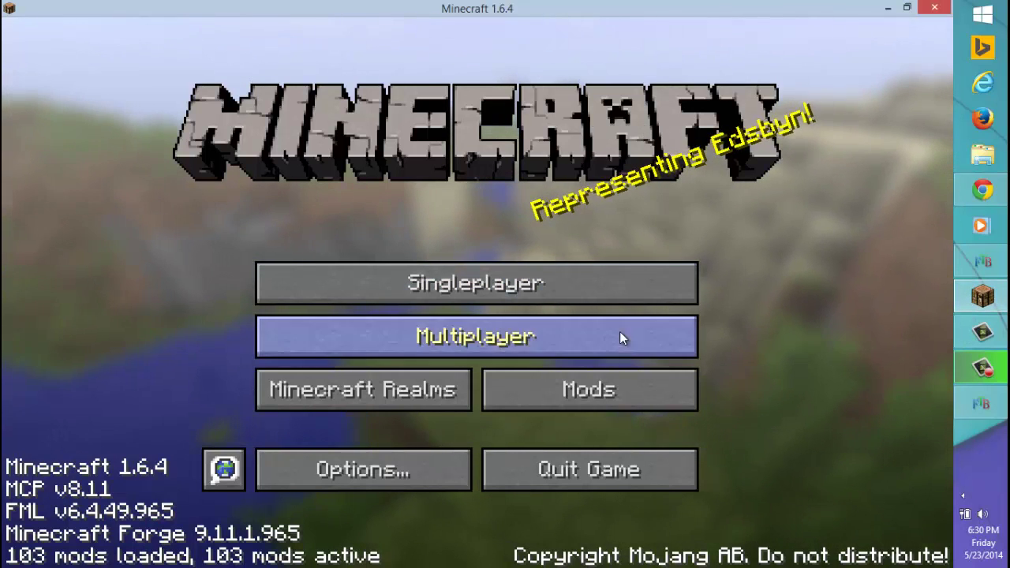
pyautogui.click(317, 198)
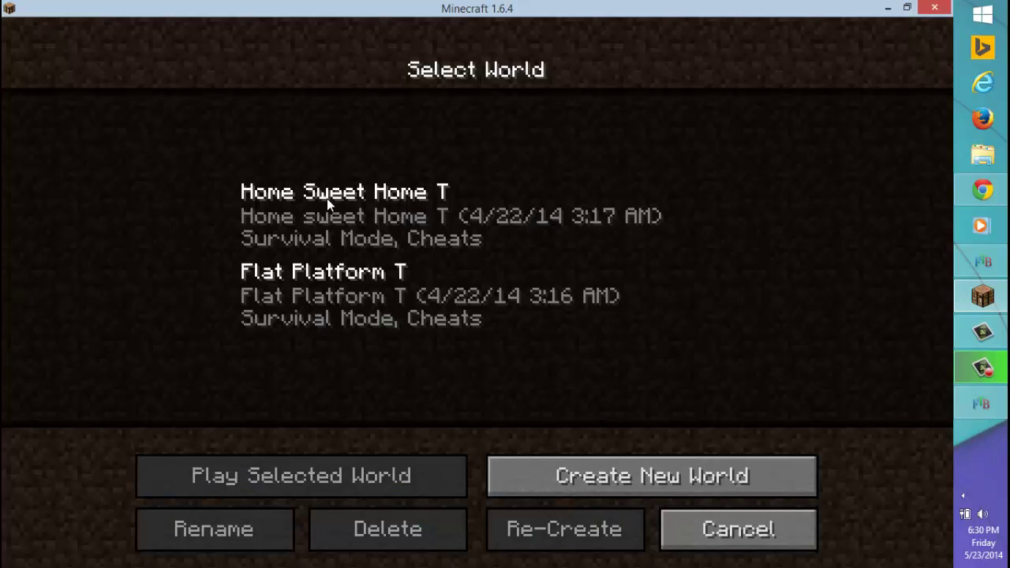
pyautogui.click(772, 543)
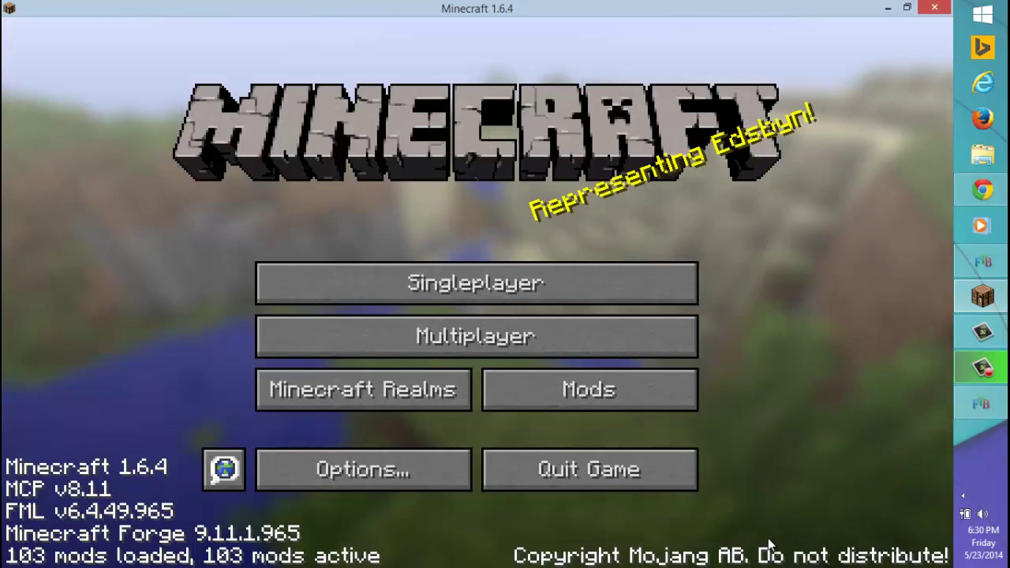